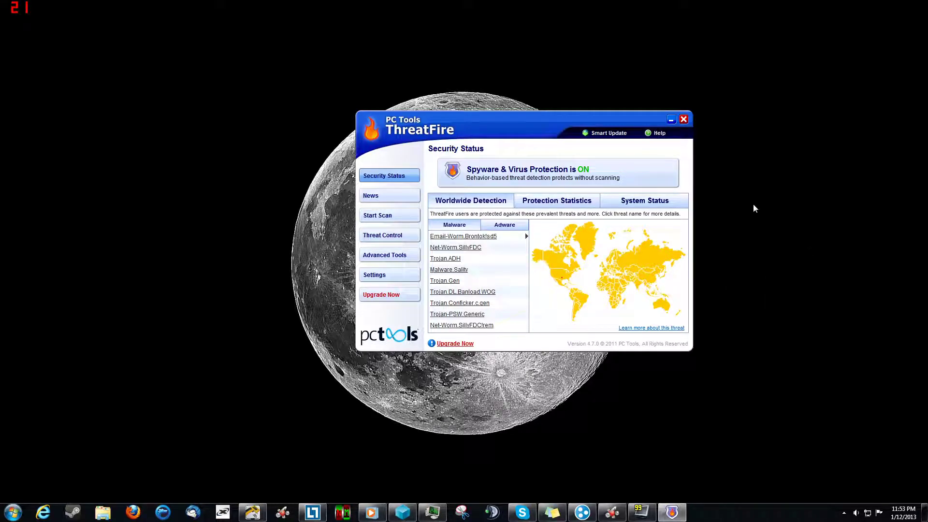
# Drag the ThreatFire window up and to the left, then nudge it slightly into place
pyautogui.moveTo(521, 125); pyautogui.dragTo(461, 112)
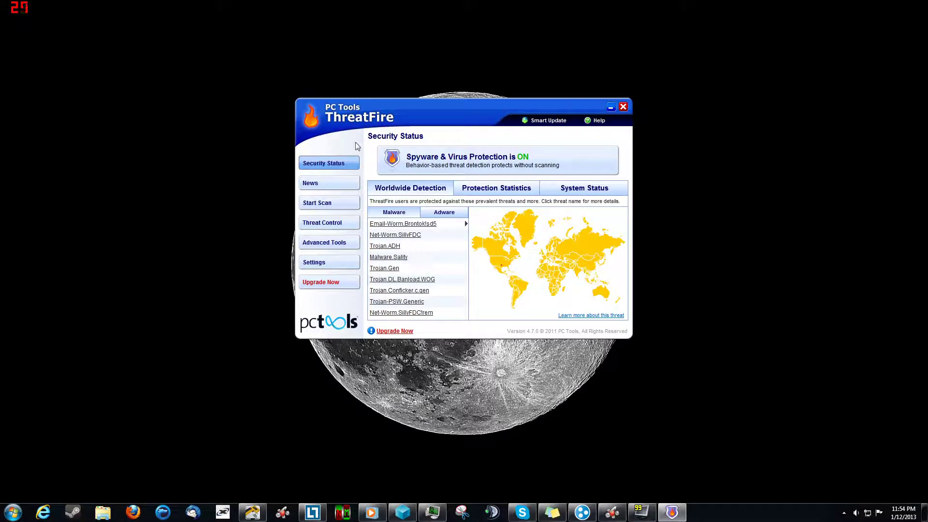
pyautogui.moveTo(410, 111)
pyautogui.mouseDown()
pyautogui.moveTo(419, 107)
pyautogui.moveTo(480, 148)
pyautogui.moveTo(422, 104)
pyautogui.mouseUp()
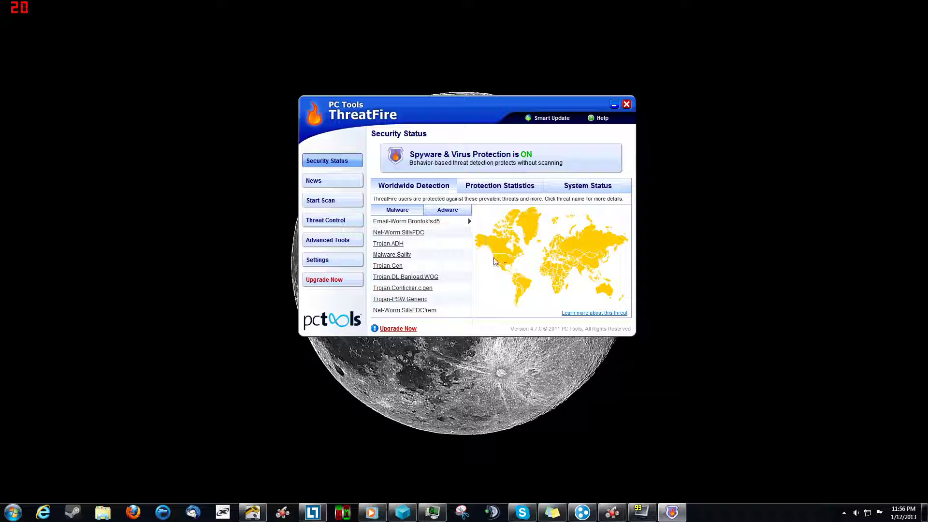
# Map the adware threats Application.WinDVD, Adware.Agent, Adware.WhenU_SaveNow and HeurEngine.ZeroDayThreat
pyautogui.click(449, 213)
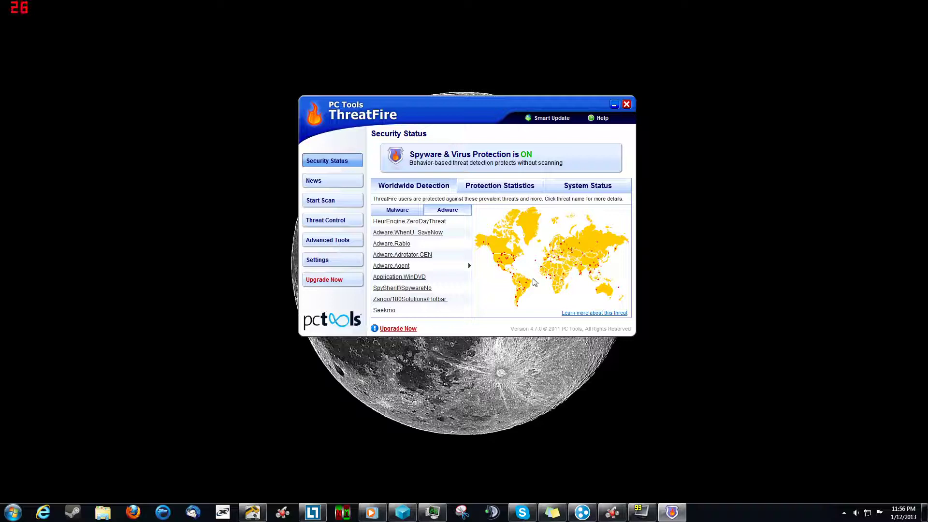
pyautogui.click(415, 278)
pyautogui.click(401, 264)
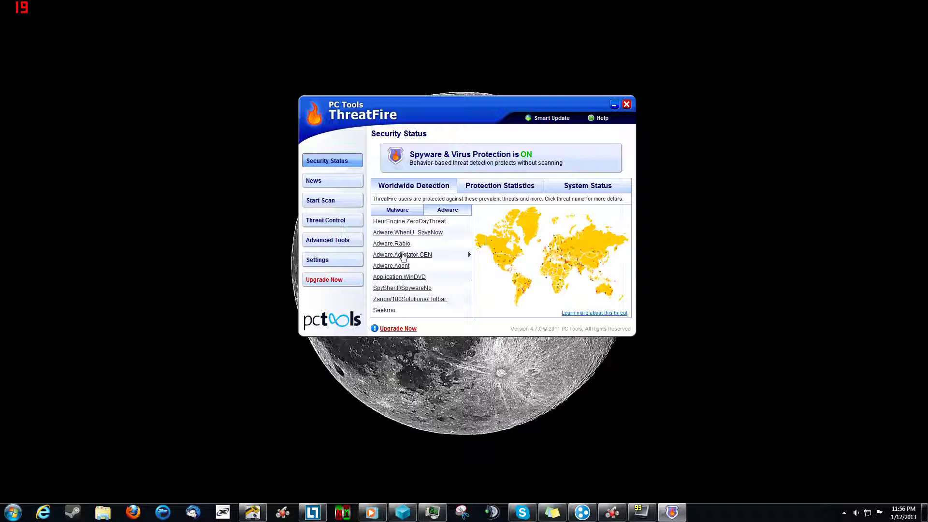
pyautogui.click(406, 233)
pyautogui.click(409, 223)
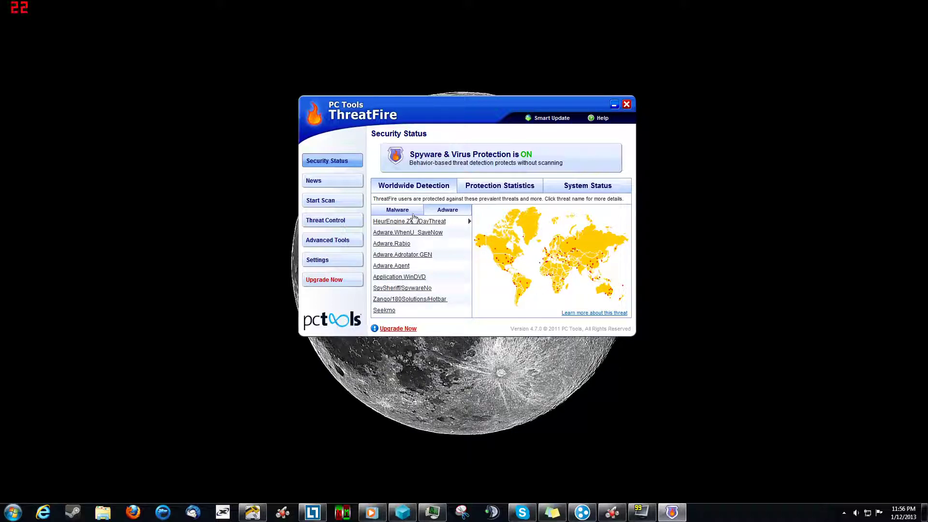
# Map the malware threats Trojan.Conficker.c.gen and Email-Worm.Brontok!sd5, then view Protection Statistics
pyautogui.click(410, 213)
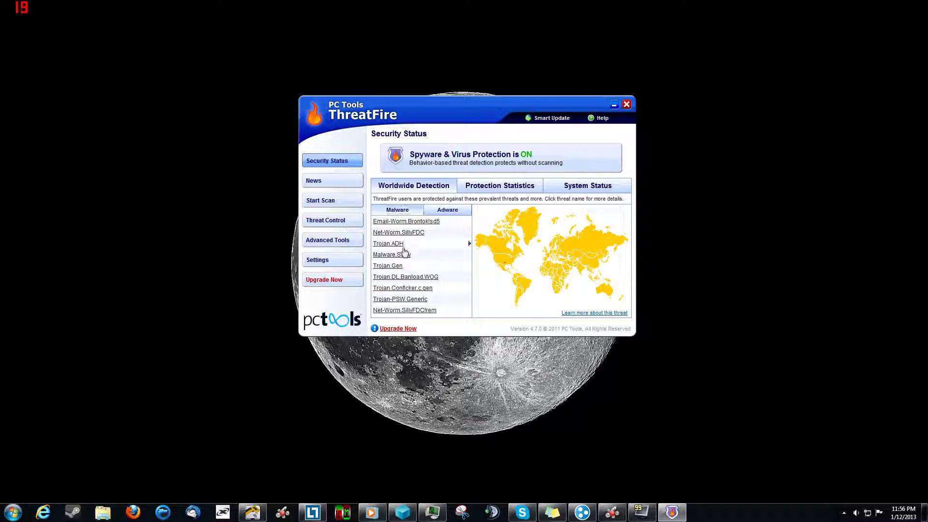
pyautogui.click(401, 288)
pyautogui.click(407, 207)
pyautogui.click(499, 188)
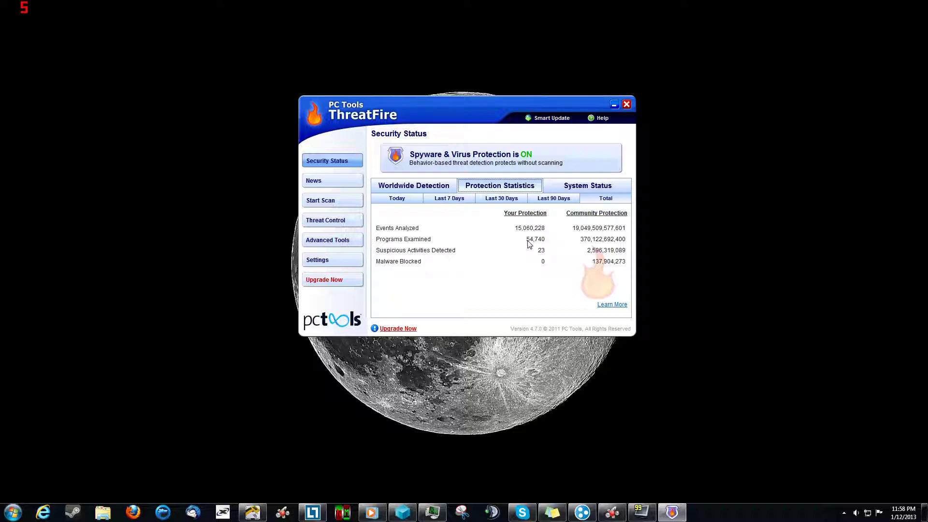
# Cycle the statistics from Last 90 Days down to Today, then back up to Total
pyautogui.click(553, 198)
pyautogui.click(498, 199)
pyautogui.click(448, 199)
pyautogui.click(402, 199)
pyautogui.click(457, 199)
pyautogui.click(503, 199)
pyautogui.click(556, 200)
pyautogui.click(619, 200)
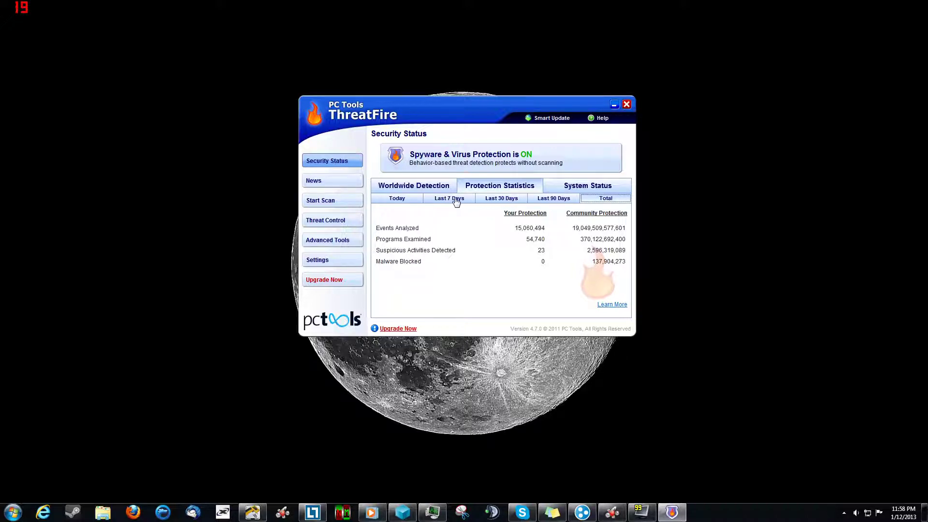
# Step again through Today, Last 7, 30 and 90 Days, ending on the all-time Total
pyautogui.click(399, 201)
pyautogui.click(449, 200)
pyautogui.click(502, 199)
pyautogui.click(554, 200)
pyautogui.click(606, 200)
# Show the System Status report: Attention Required, last update 15 days ago
pyautogui.click(599, 186)
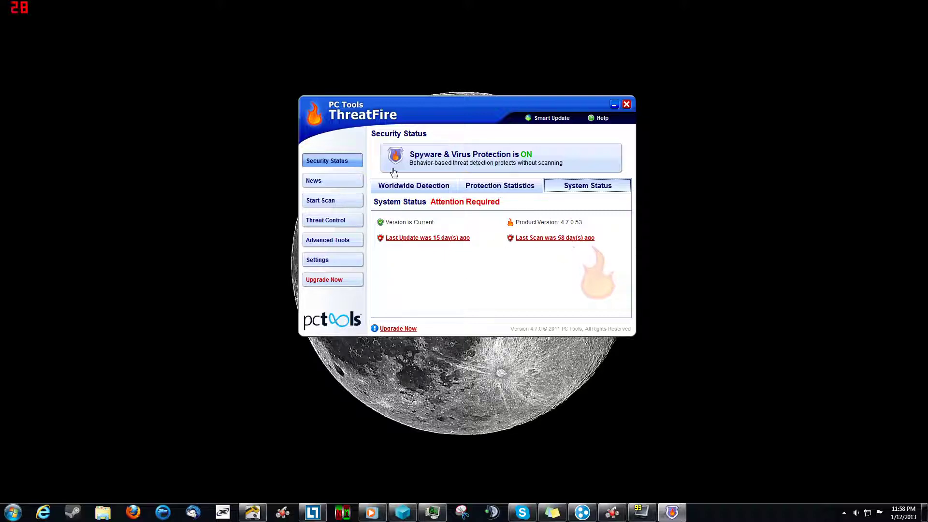
# Browse the PC Tools news articles, then read 'The ThreatFire Difference' on Did You Know?
pyautogui.click(334, 183)
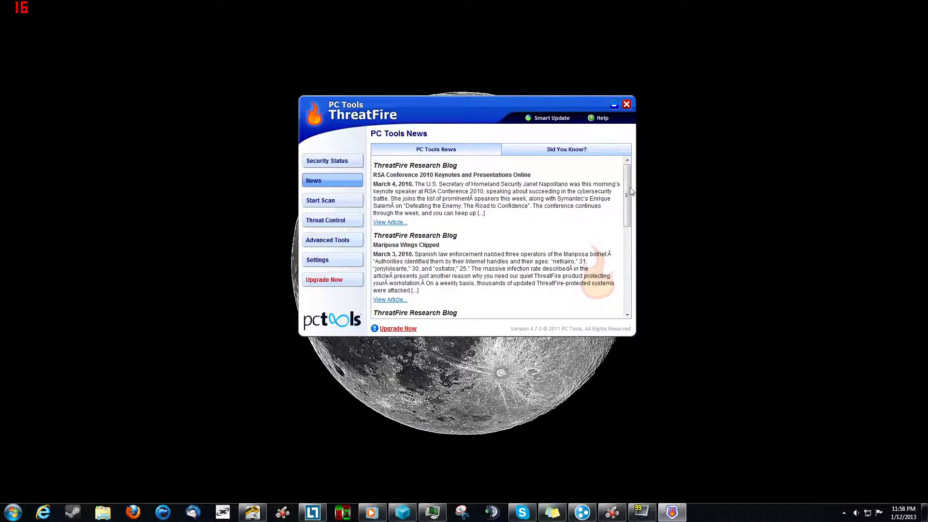
pyautogui.moveTo(628, 187)
pyautogui.mouseDown()
pyautogui.moveTo(621, 285)
pyautogui.moveTo(623, 183)
pyautogui.mouseUp()
pyautogui.moveTo(627, 192)
pyautogui.mouseDown()
pyautogui.moveTo(618, 280)
pyautogui.moveTo(613, 187)
pyautogui.mouseUp()
pyautogui.click(578, 151)
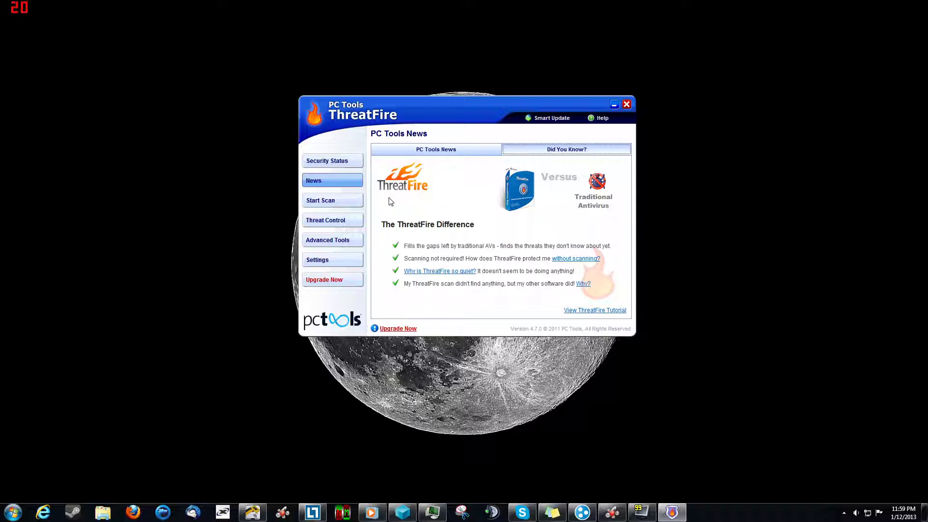
# On the scan page, glance at the AntiVirus offer, then start a Full rootkit scan
pyautogui.click(341, 203)
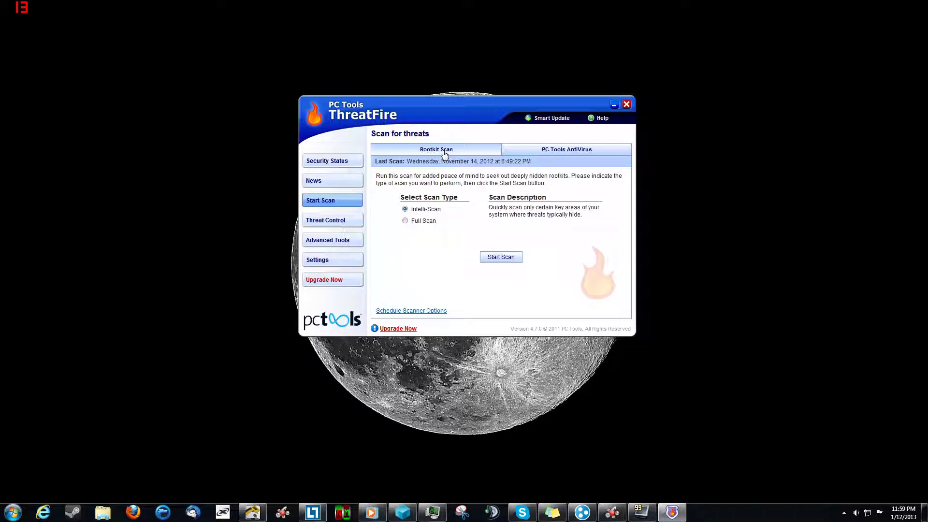
pyautogui.click(526, 154)
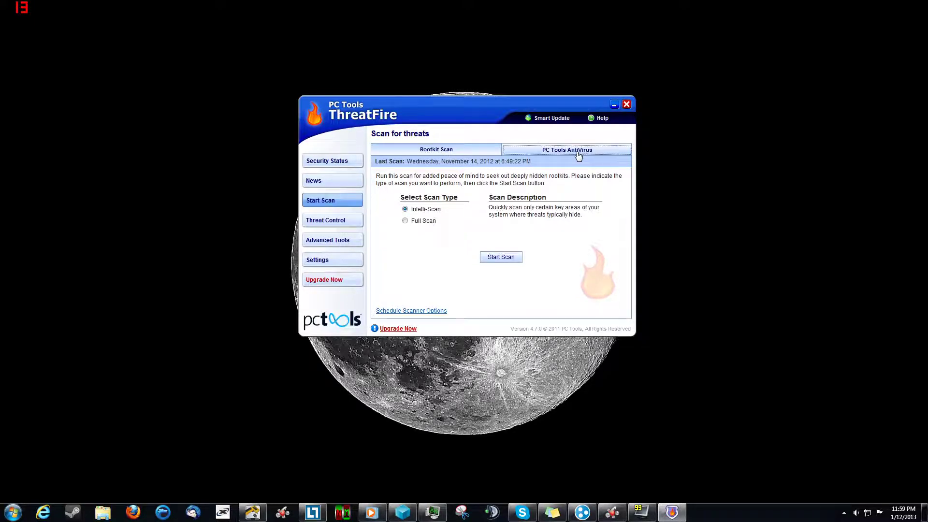
pyautogui.click(461, 154)
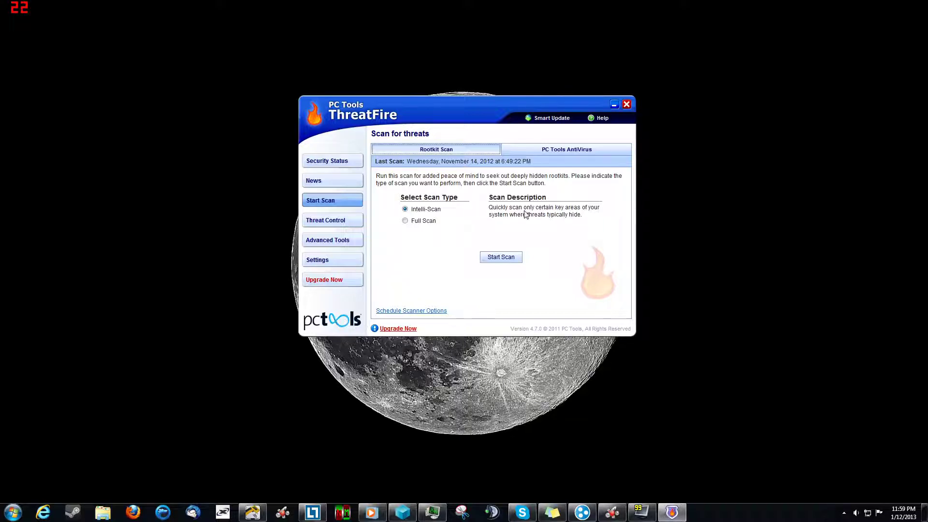
pyautogui.click(428, 221)
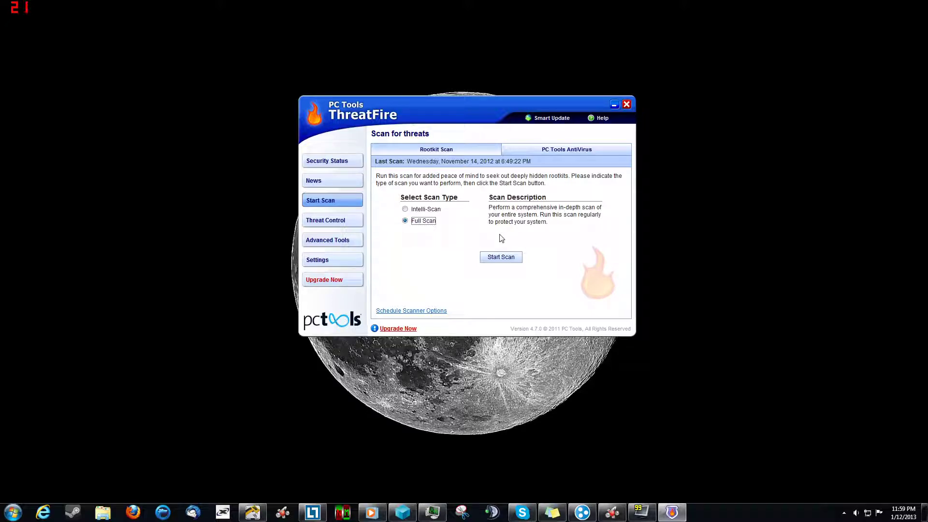
pyautogui.click(505, 260)
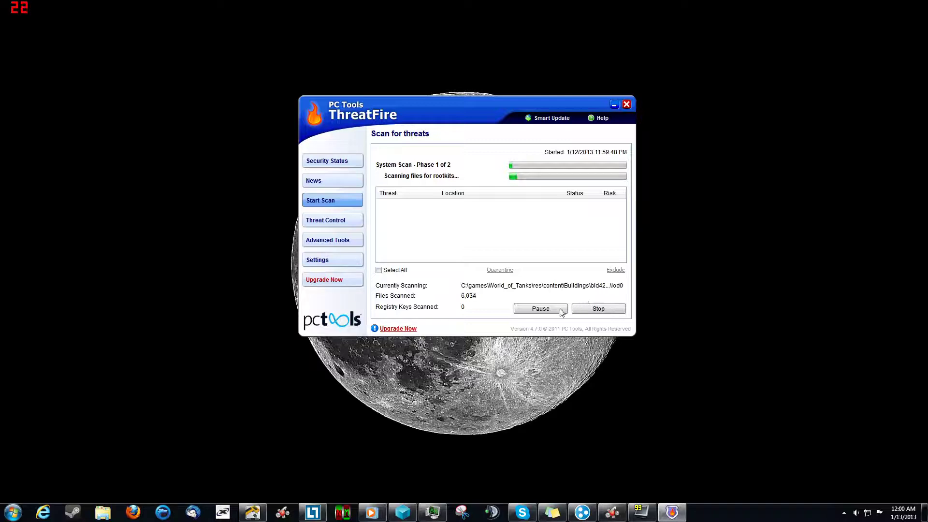
# Stop the system scan at 6,095 files scanned with no threats detected
pyautogui.click(598, 310)
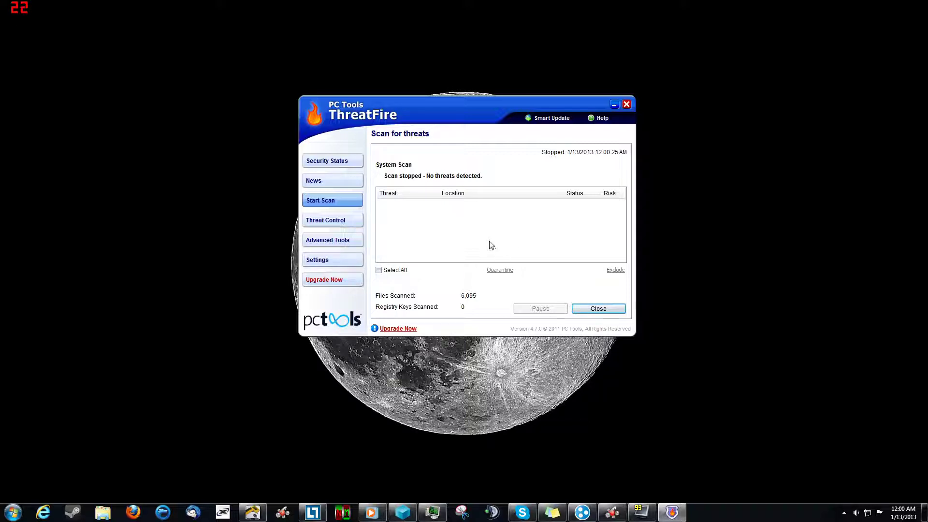
# In Threat Control, review the Always Deny list and the quarantined malware
pyautogui.click(341, 223)
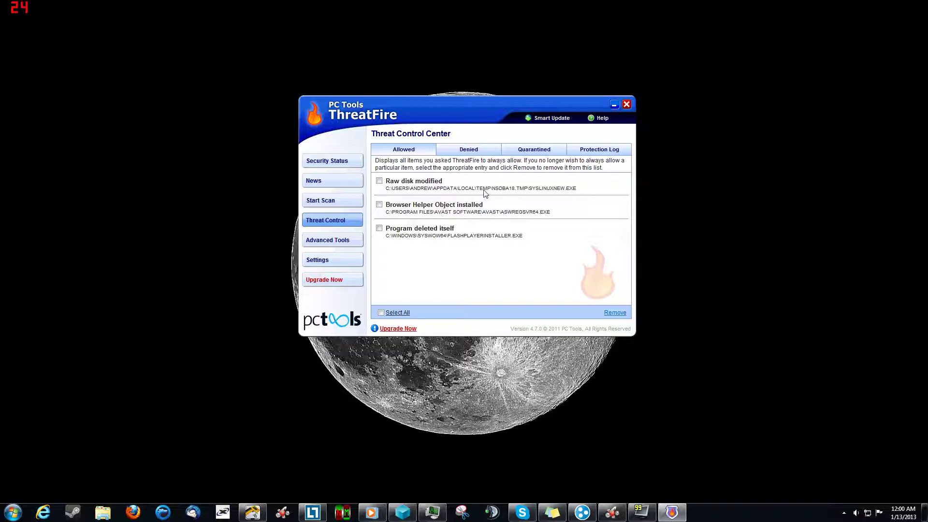
pyautogui.click(468, 151)
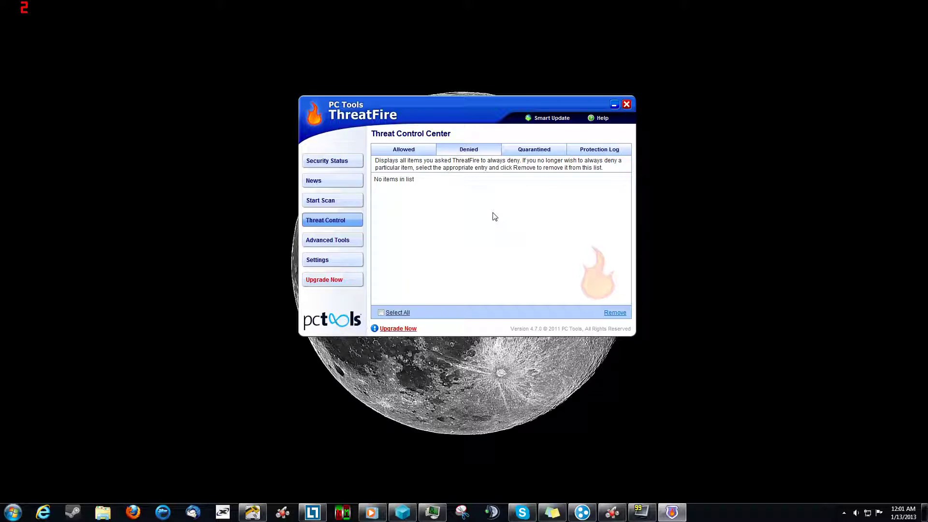
pyautogui.click(536, 152)
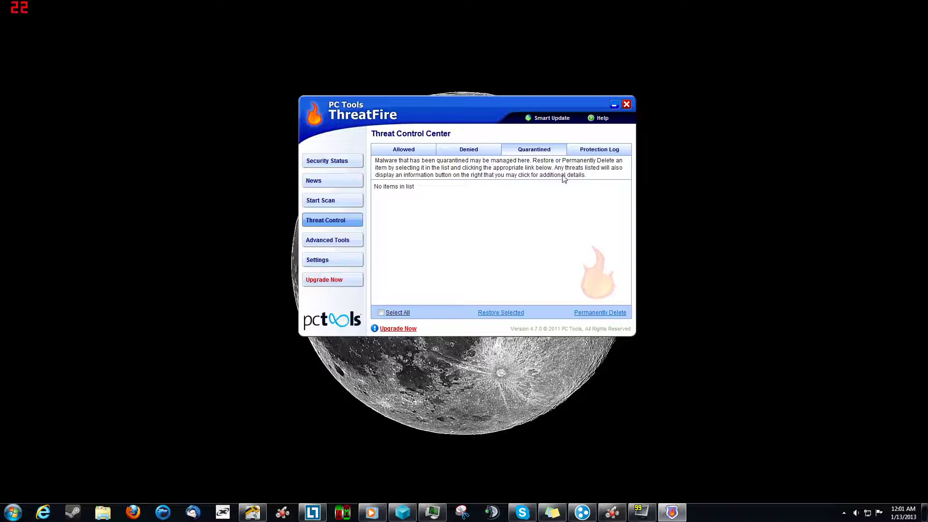
# Scroll through the Protection Log of past actions, then go to Advanced Tools
pyautogui.click(595, 153)
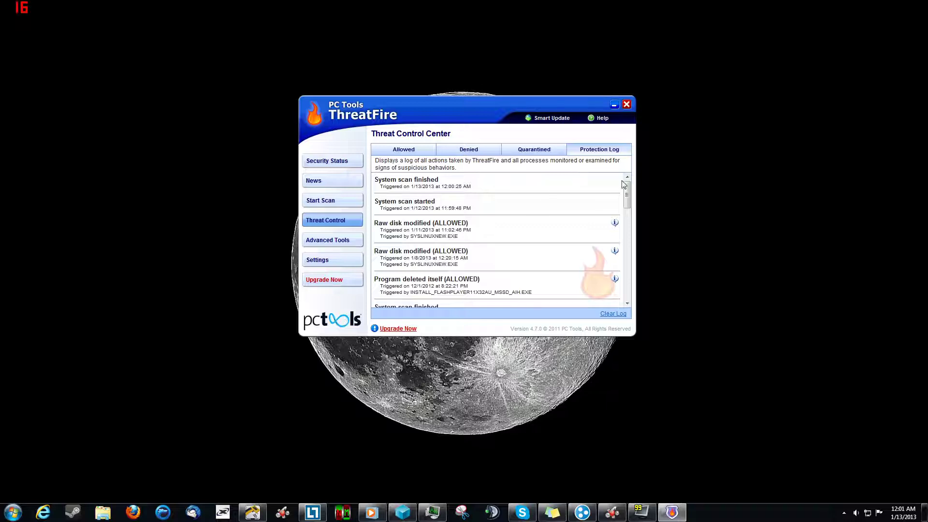
pyautogui.scroll(-5, 623, 218)
pyautogui.scroll(5, 623, 244)
pyautogui.click(351, 241)
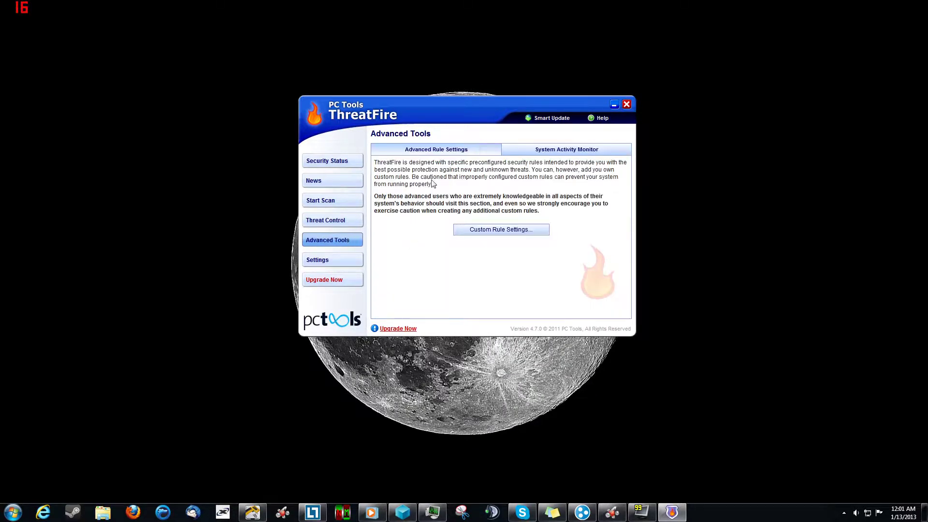
pyautogui.click(510, 230)
pyautogui.click(378, 127)
pyautogui.click(338, 127)
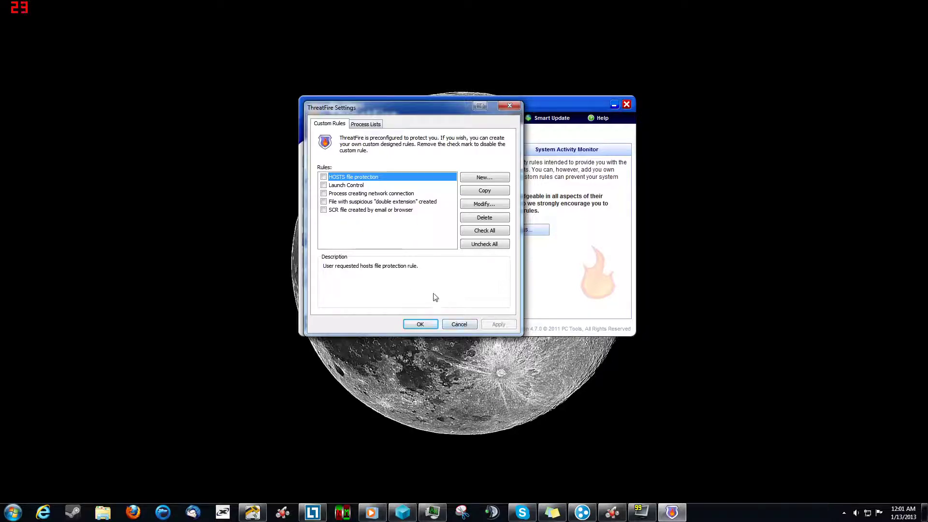
pyautogui.click(460, 324)
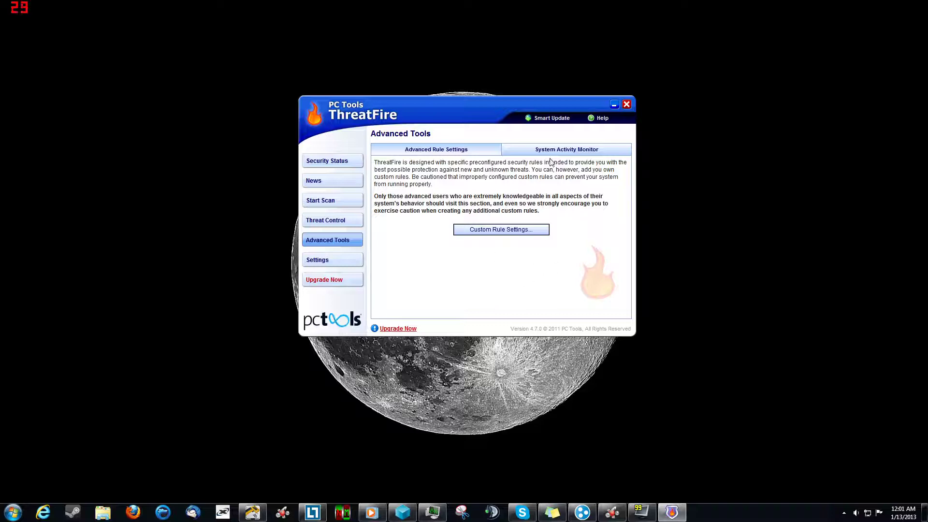
# In System Activity Monitor, view fraps.exe, NetMeter114beta_4.exe, Skype.exe and RealTemp.exe details
pyautogui.click(564, 150)
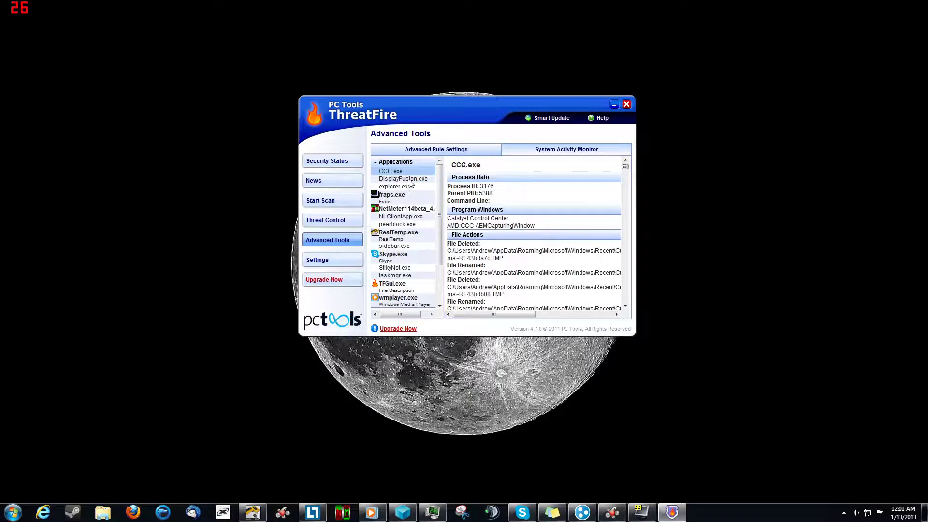
pyautogui.click(402, 200)
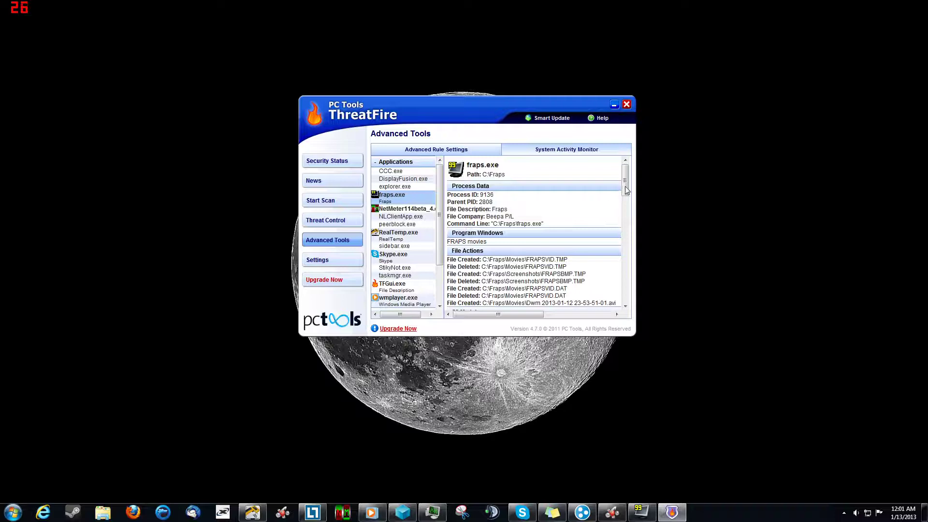
pyautogui.moveTo(625, 186); pyautogui.dragTo(605, 181)
pyautogui.click(408, 210)
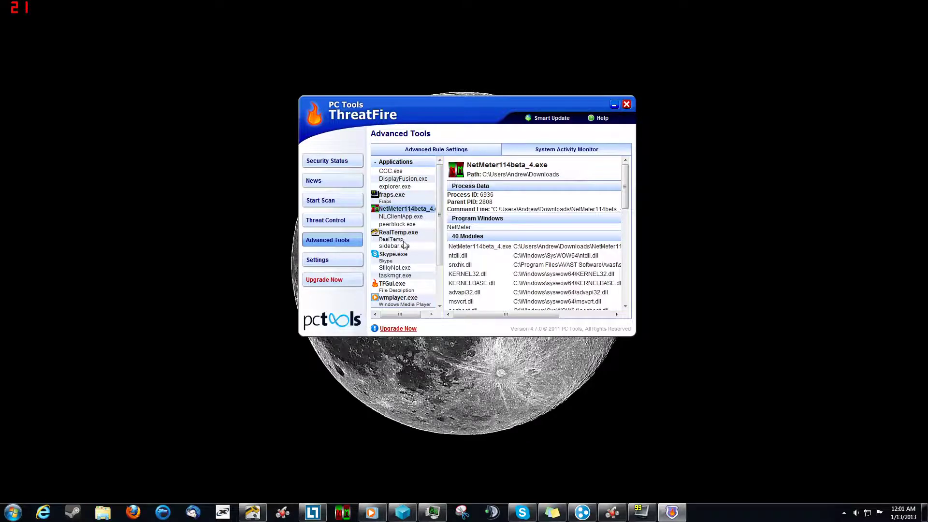
pyautogui.click(404, 236)
pyautogui.click(405, 256)
pyautogui.click(406, 238)
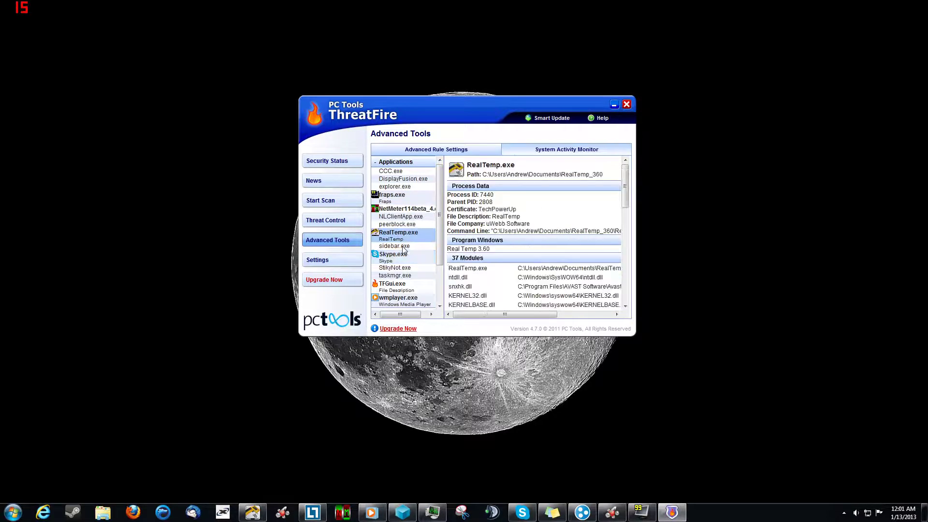
pyautogui.scroll(-3, 434, 285)
pyautogui.scroll(3, 436, 258)
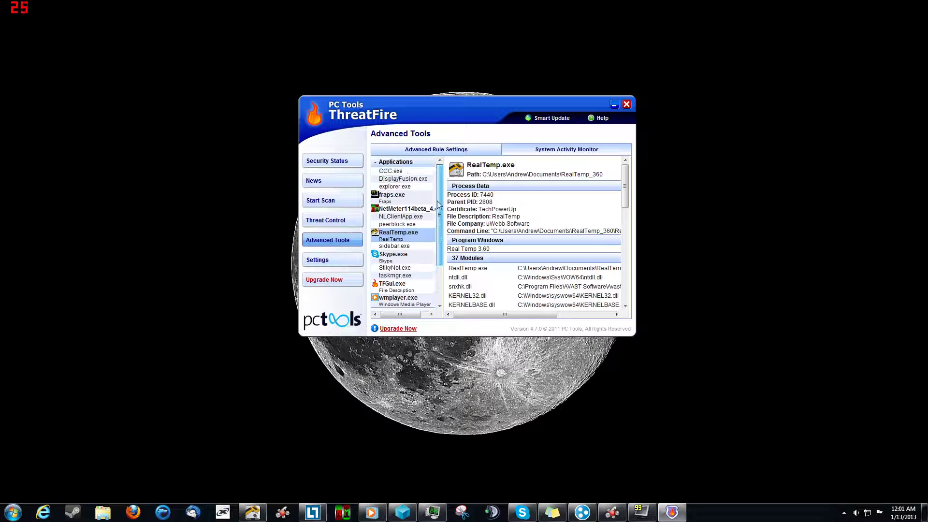
pyautogui.scroll(-3, 425, 283)
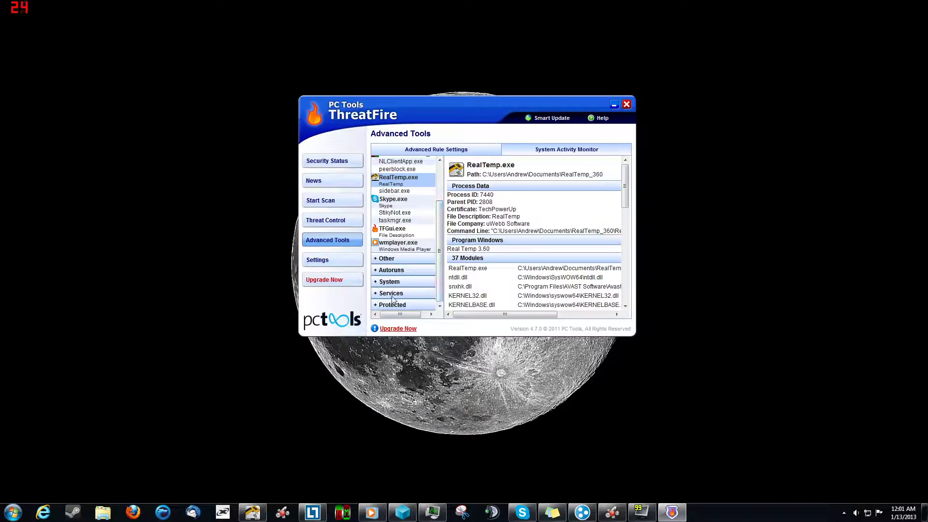
# Expand the Other, Autoruns, System, Services and Protected process groups
pyautogui.click(380, 260)
pyautogui.scroll(-5, 440, 203)
pyautogui.scroll(-10, 426, 241)
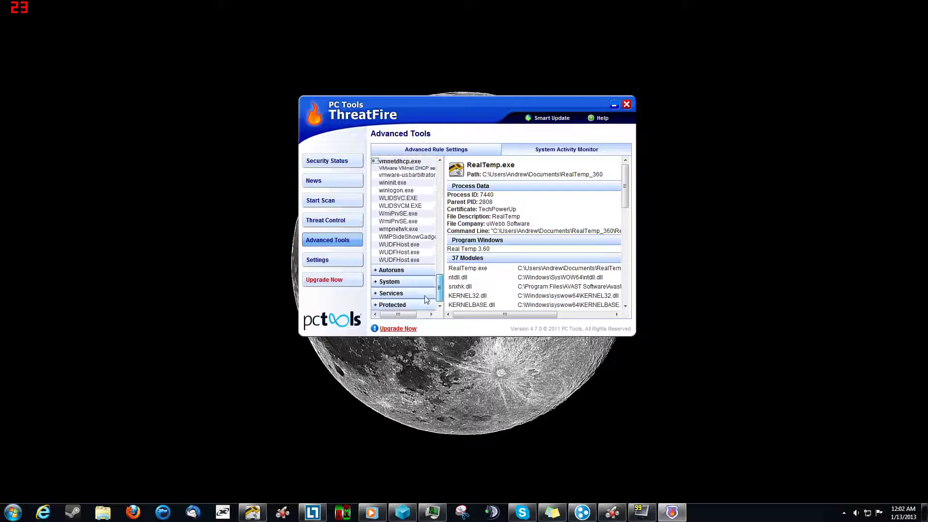
pyautogui.click(381, 271)
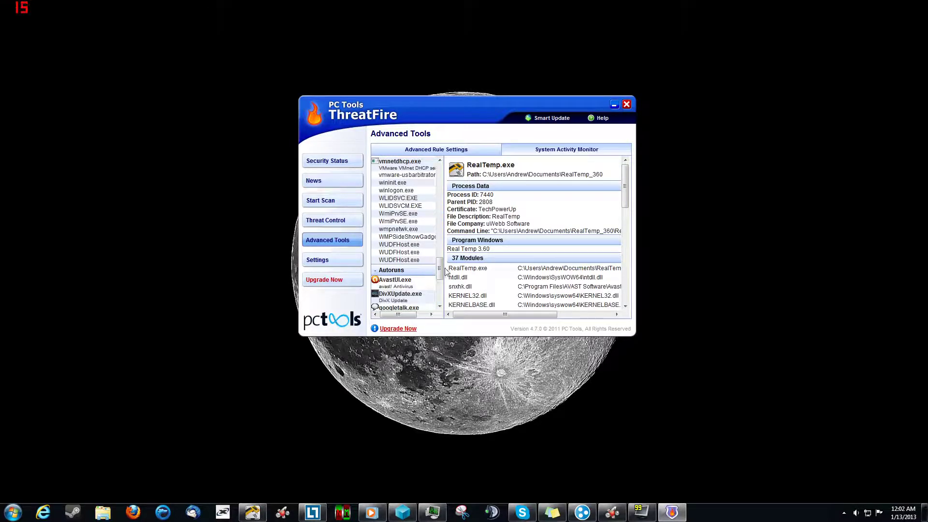
pyautogui.moveTo(440, 272); pyautogui.dragTo(438, 295)
pyautogui.click(380, 289)
pyautogui.click(380, 293)
pyautogui.scroll(-2, 438, 296)
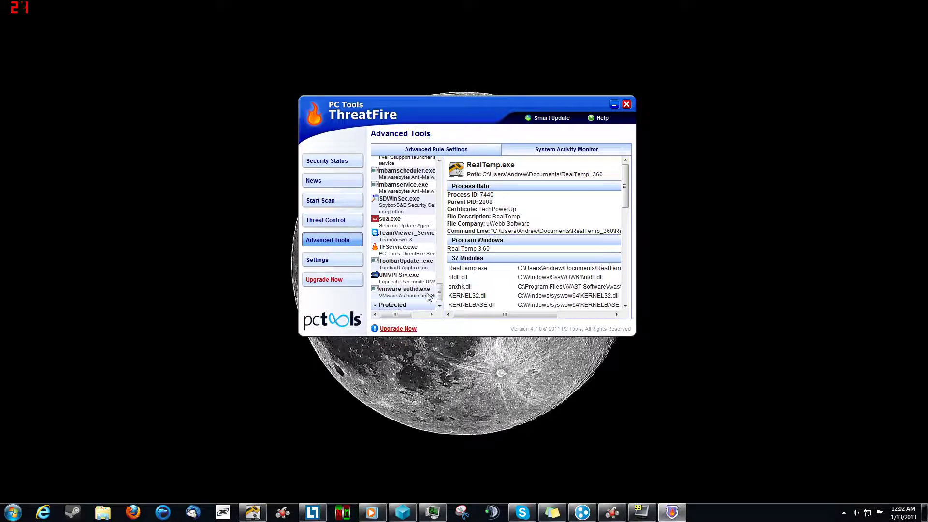
pyautogui.click(440, 308)
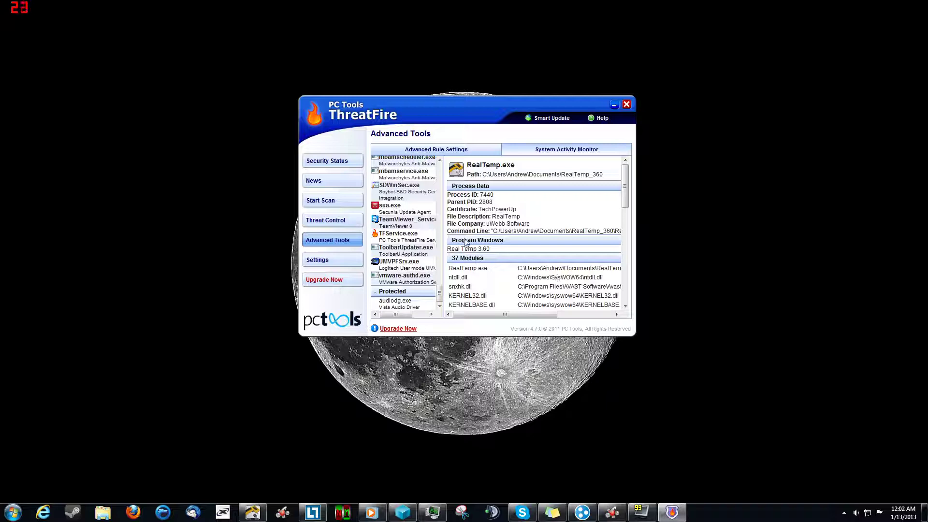
# Open the General settings, with ThreatFire Protection, Check for Updates and Community Protection On
pyautogui.click(326, 263)
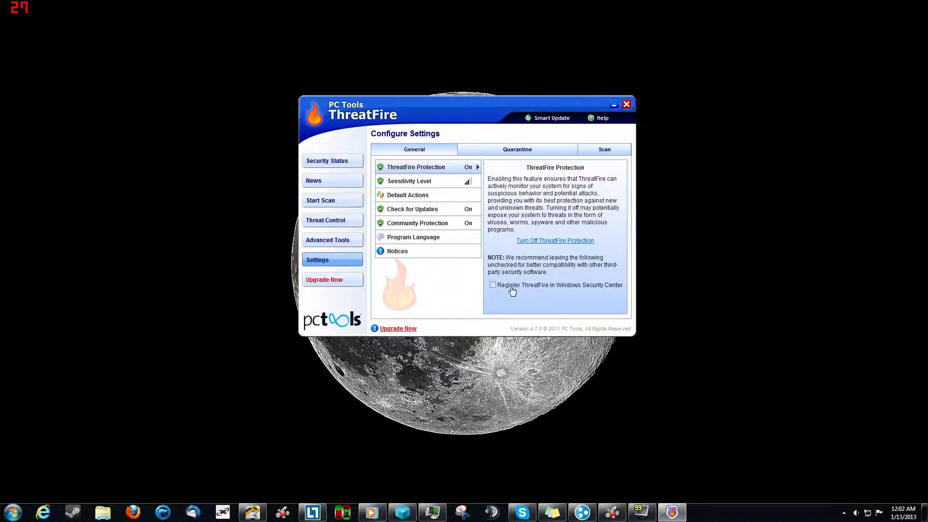
# Show the Sensitivity Level options, leaving the alert slider at recommended level 3
pyautogui.click(415, 185)
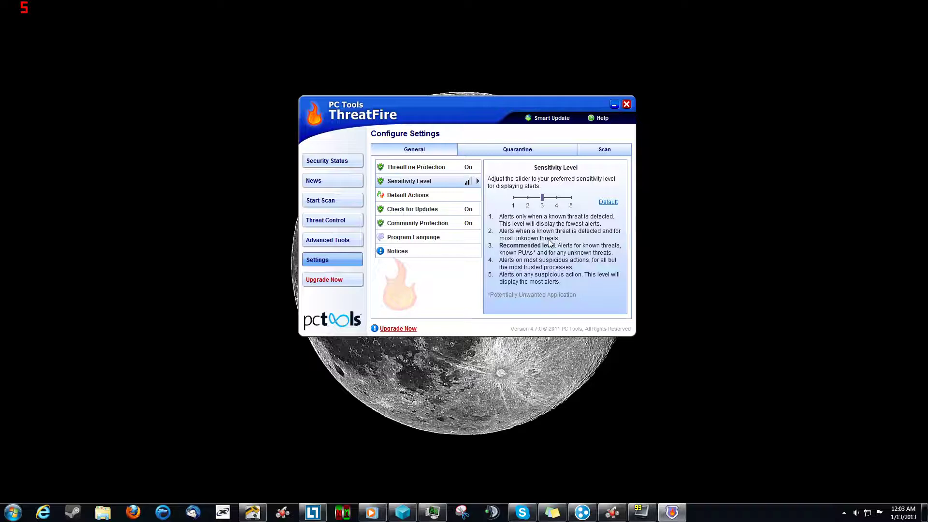
# Open Default Actions and keep Prompt Me for suspected threats and potentially unwanted programs
pyautogui.click(429, 196)
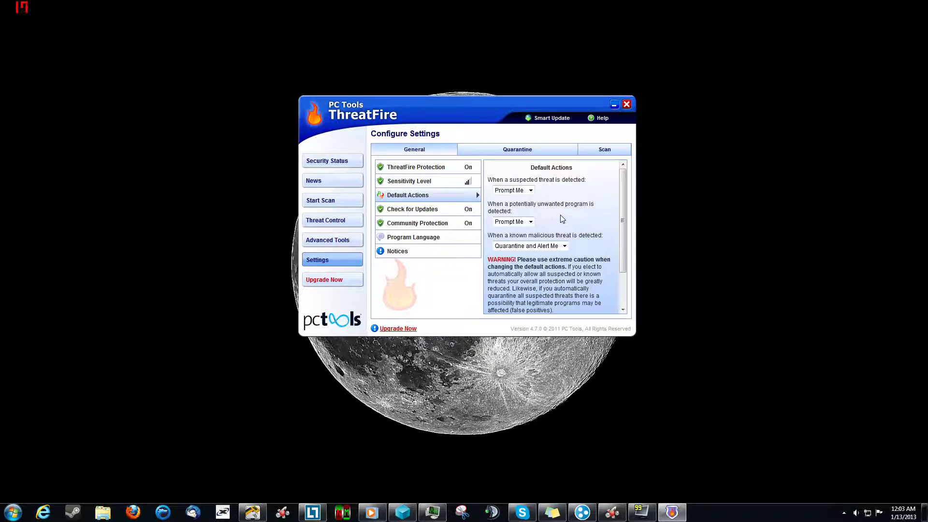
pyautogui.click(531, 192)
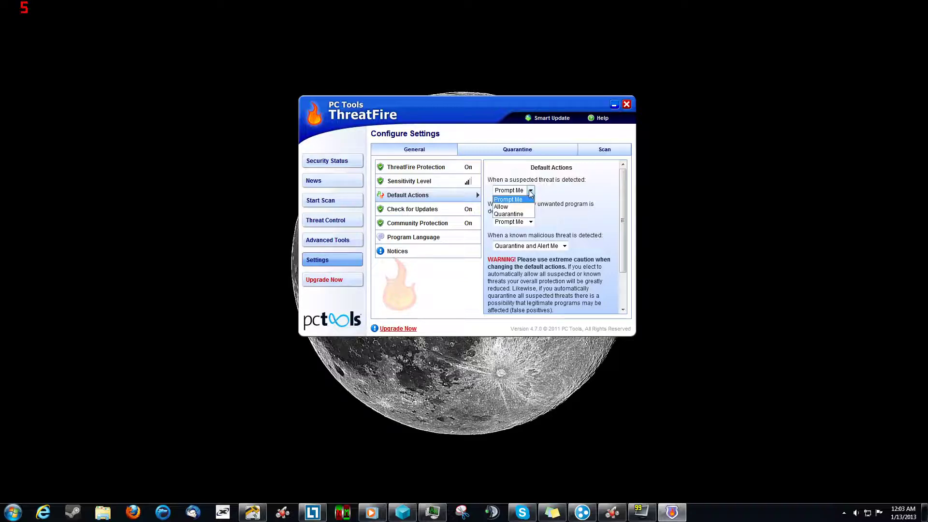
pyautogui.click(530, 191)
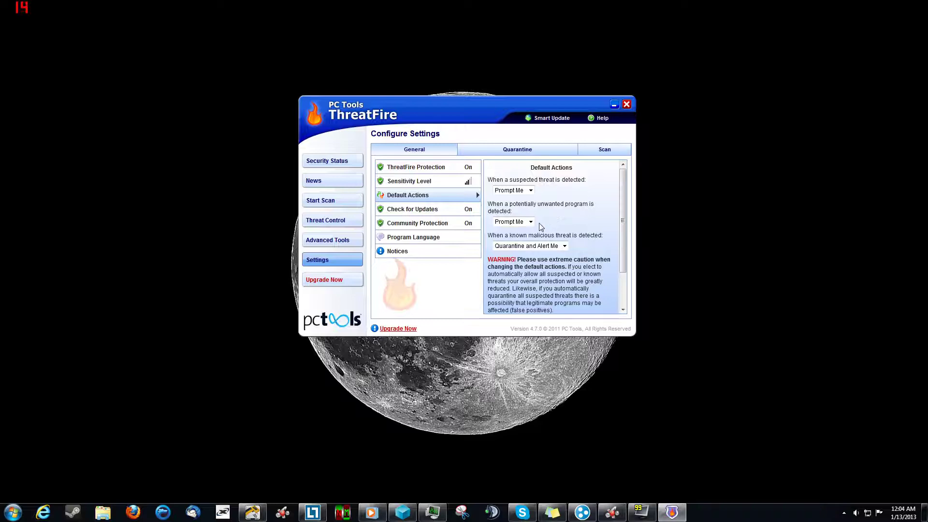
pyautogui.click(521, 222)
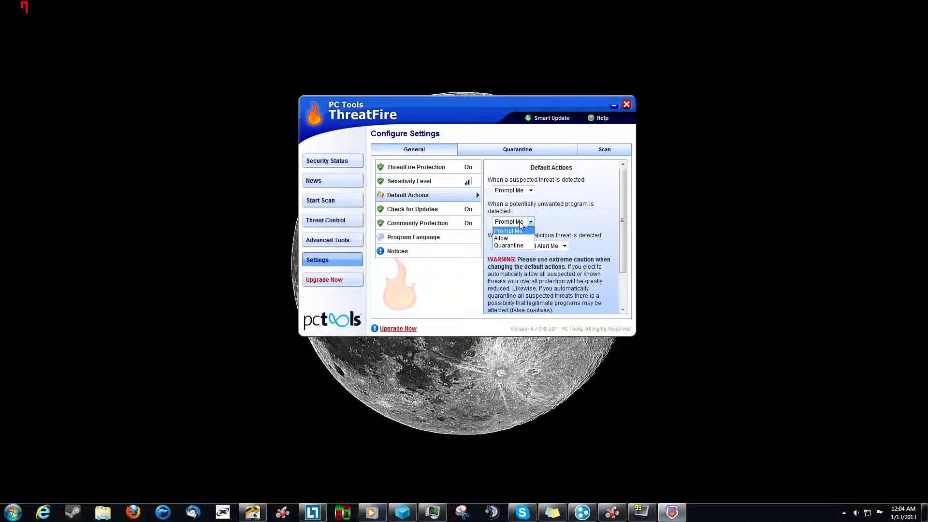
pyautogui.click(564, 218)
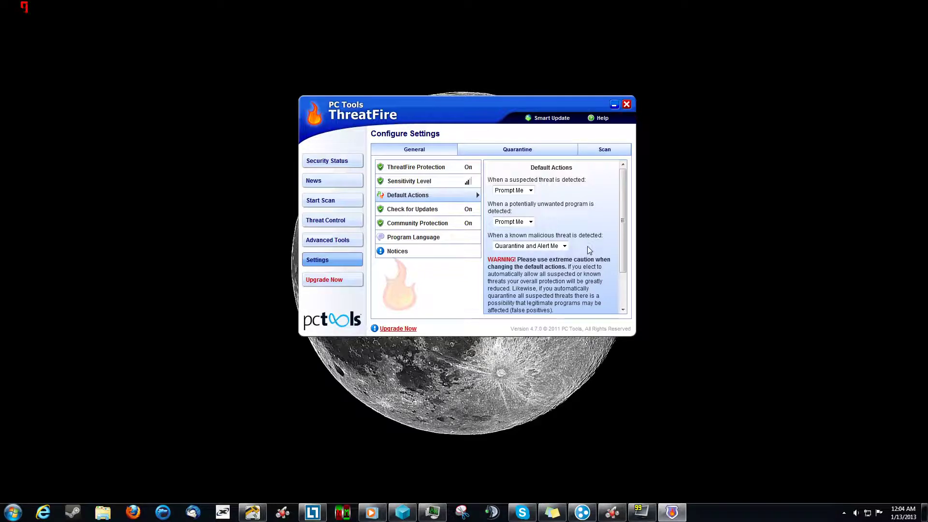
# Revisit Sensitivity Level, then return to Default Actions to see known threats set to Quarantine and Alert Me
pyautogui.click(468, 182)
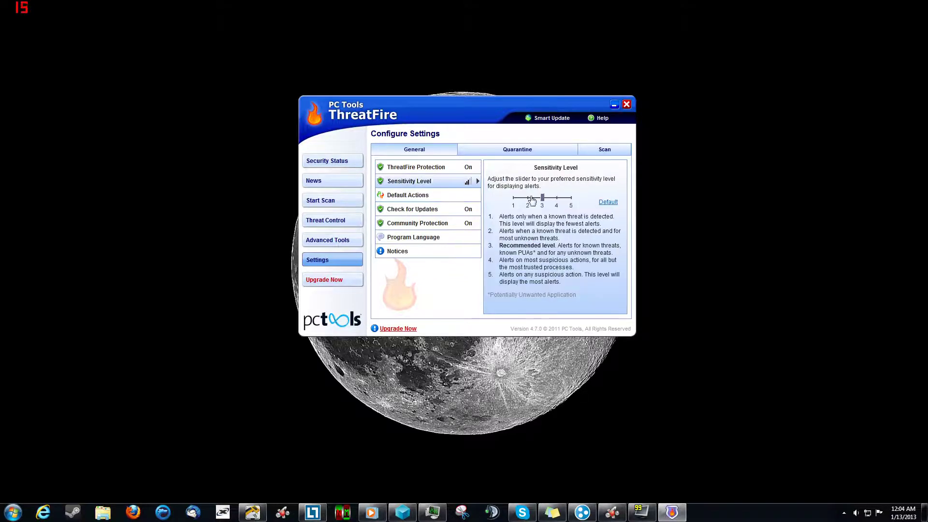
pyautogui.click(437, 198)
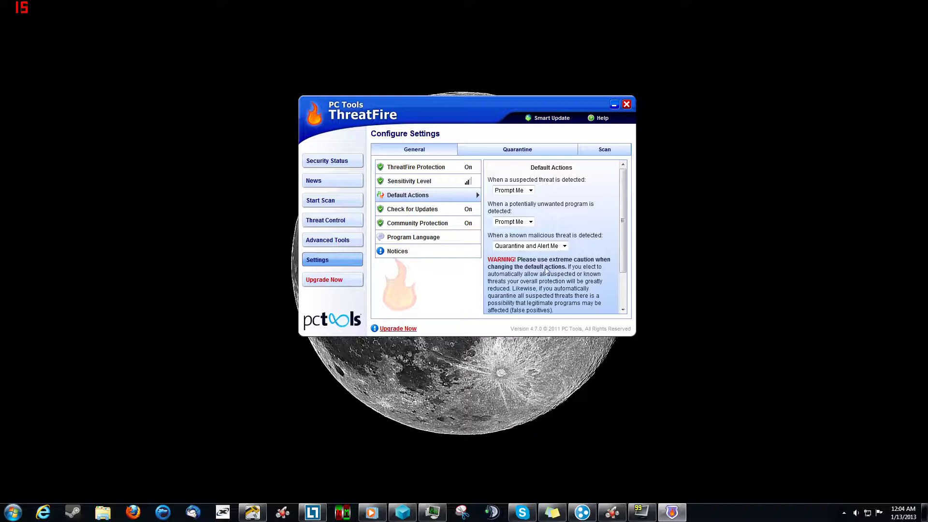
pyautogui.scroll(-2, 624, 261)
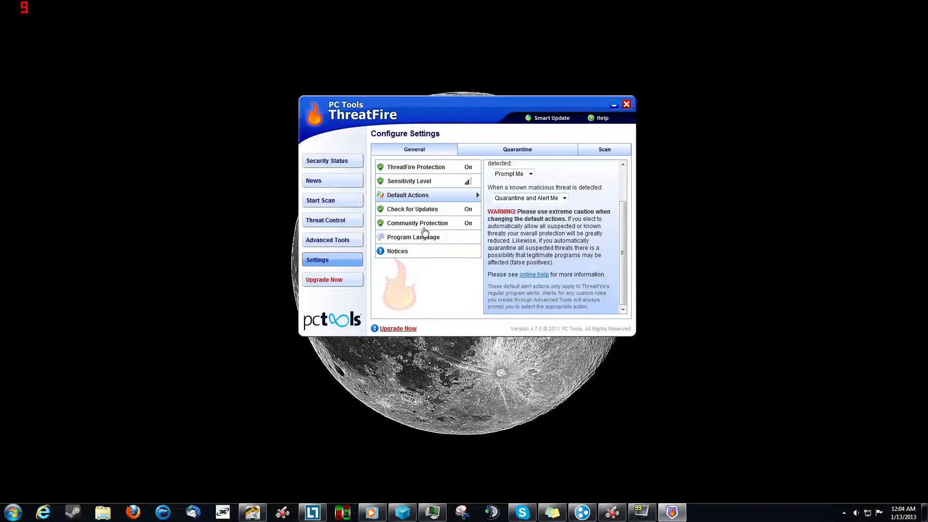
# Set Check for Updates to 'Download and install updates (silently)'
pyautogui.click(424, 211)
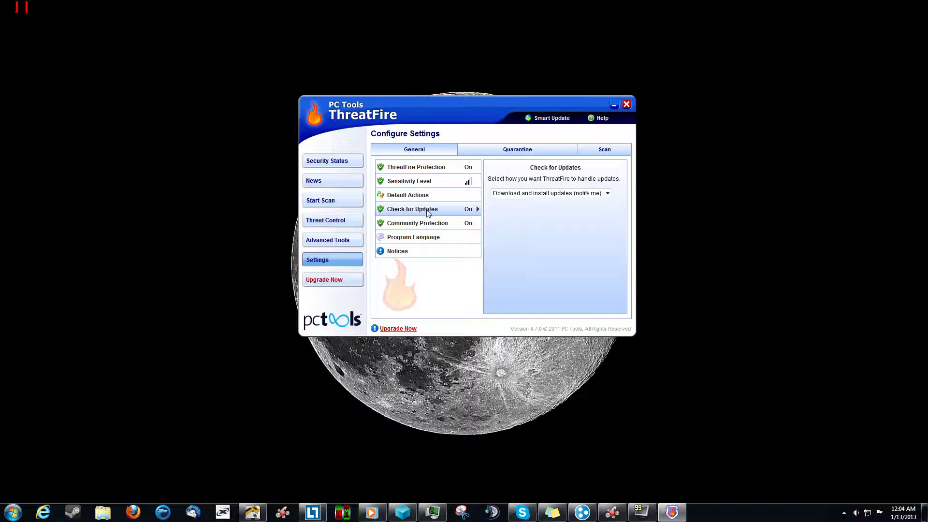
pyautogui.click(534, 194)
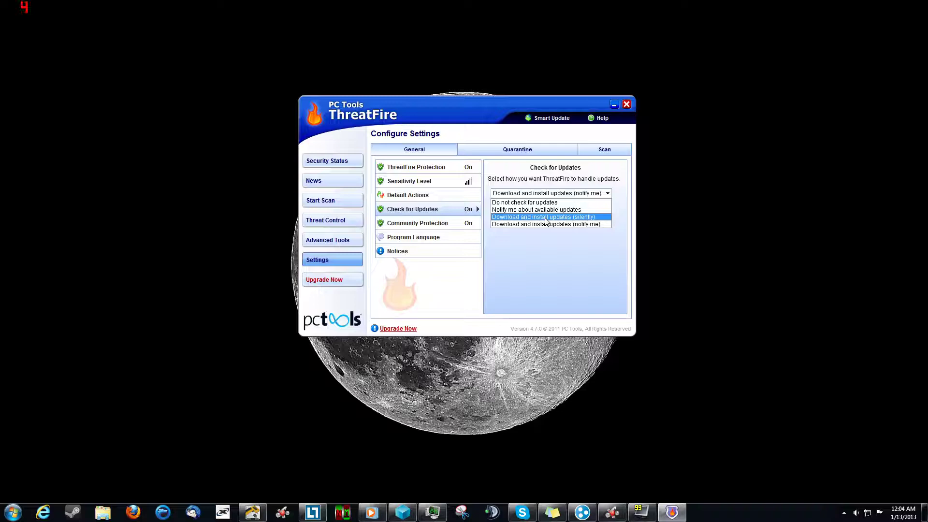
pyautogui.click(544, 219)
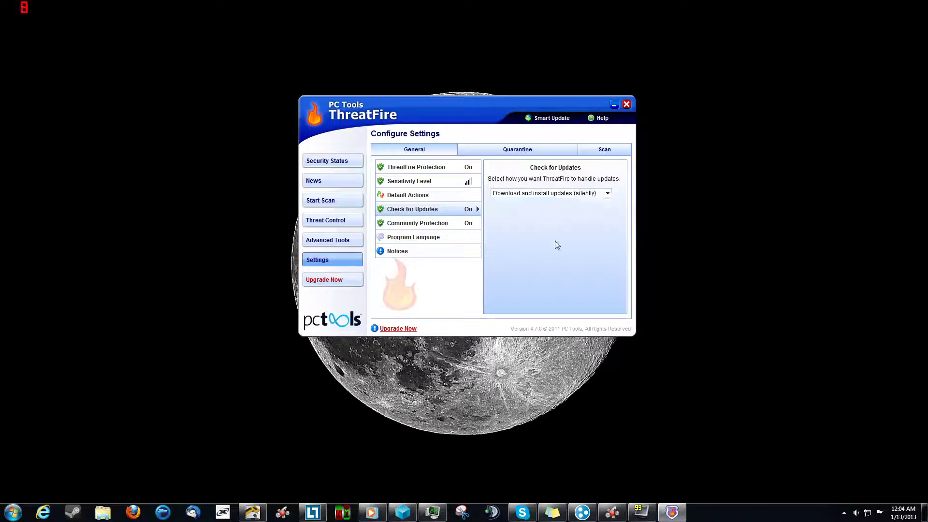
# Review the Community Protection description and Program Language options, keeping English
pyautogui.click(425, 223)
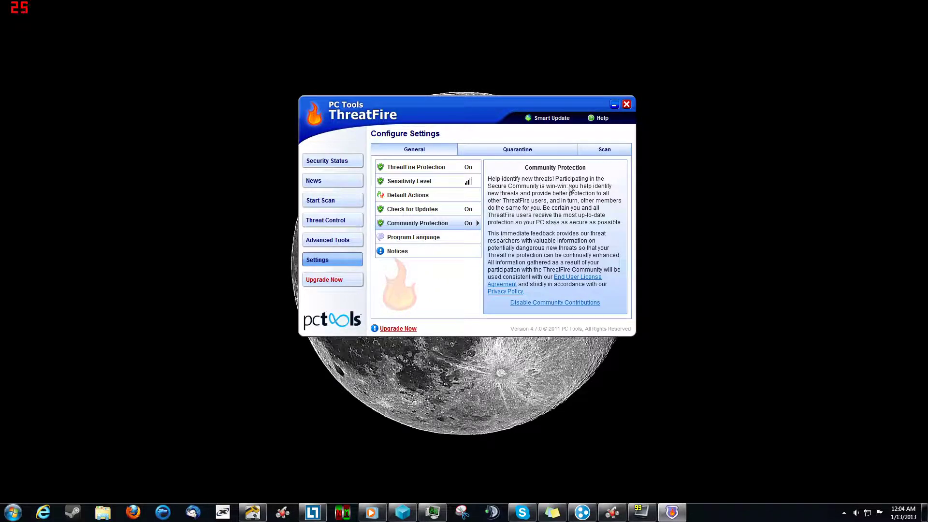
pyautogui.click(433, 239)
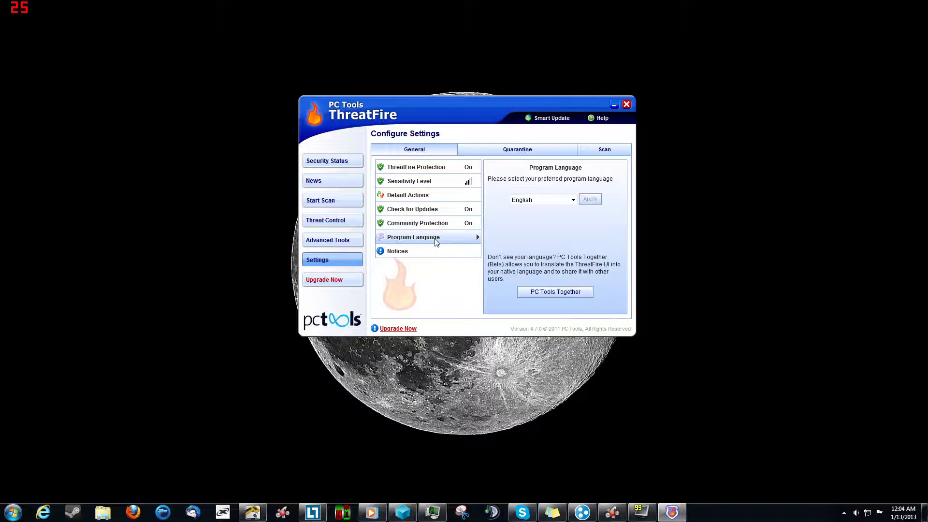
pyautogui.click(555, 199)
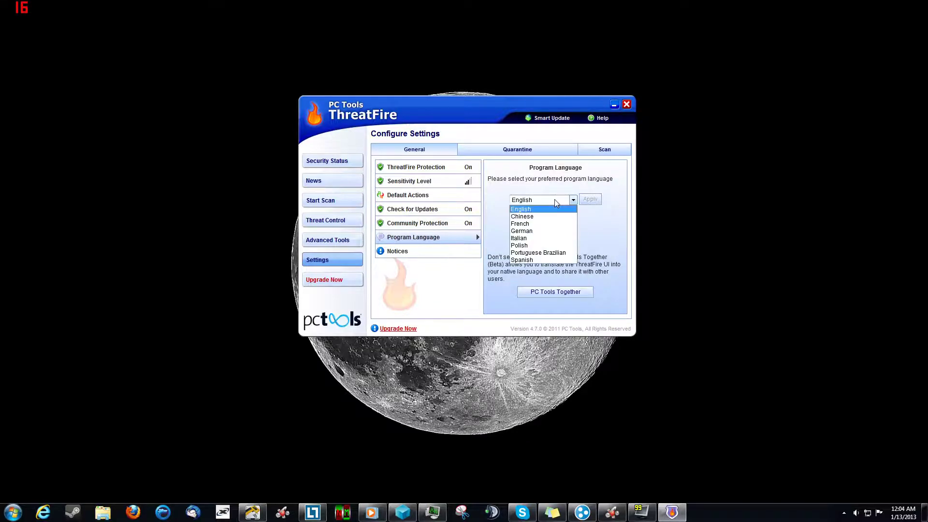
pyautogui.click(555, 199)
# Show the Notices options with the 14-day Security Status report and ThreatFire Bulletin enabled
pyautogui.click(449, 252)
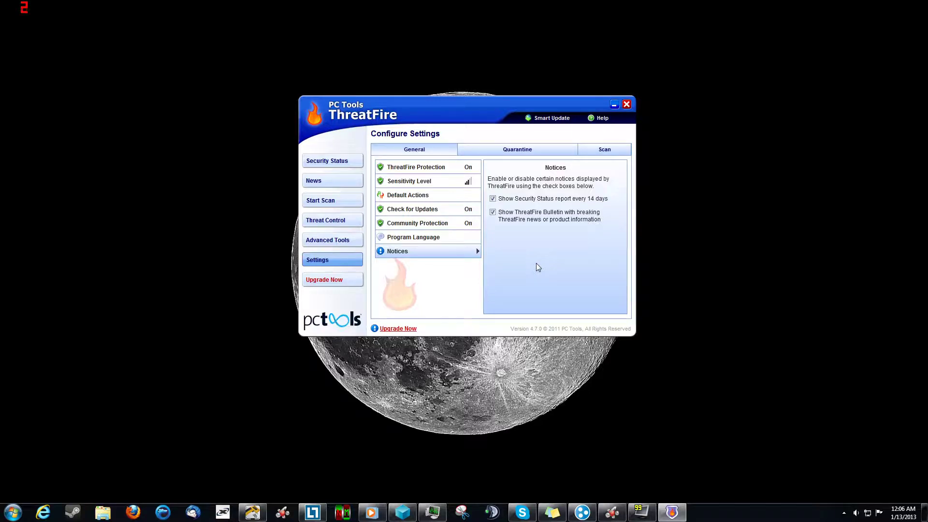
# View the Quarantine settings, then the Scan tab's Schedule Automatic Scan settings
pyautogui.click(515, 151)
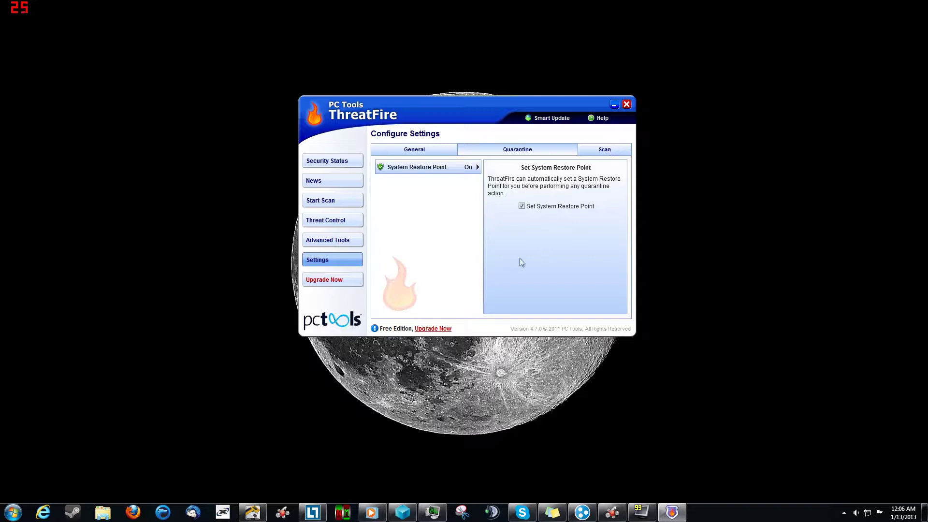
pyautogui.click(605, 150)
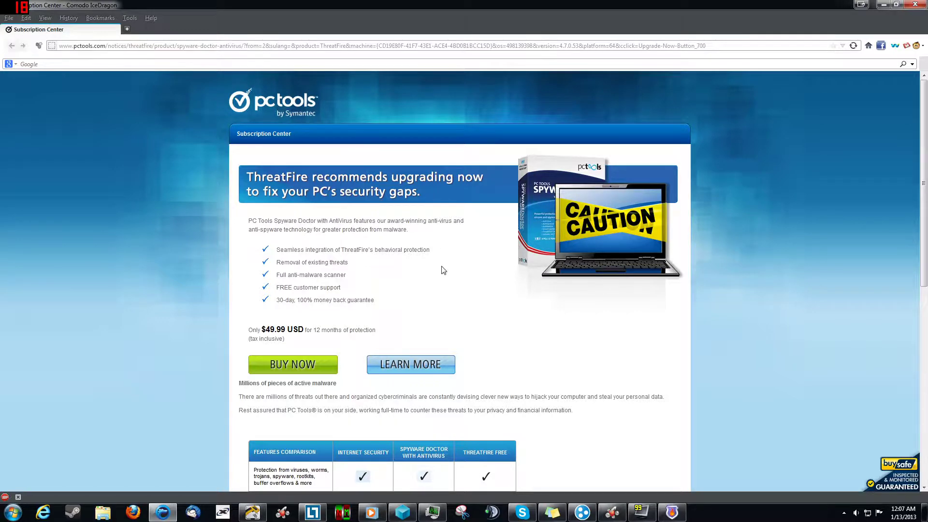
# Scroll through the $49.99 Spyware Doctor upgrade offer and comparison table, then close IceDragon
pyautogui.scroll(-3, 641, 282)
pyautogui.scroll(-5, 641, 282)
pyautogui.scroll(-1, 641, 280)
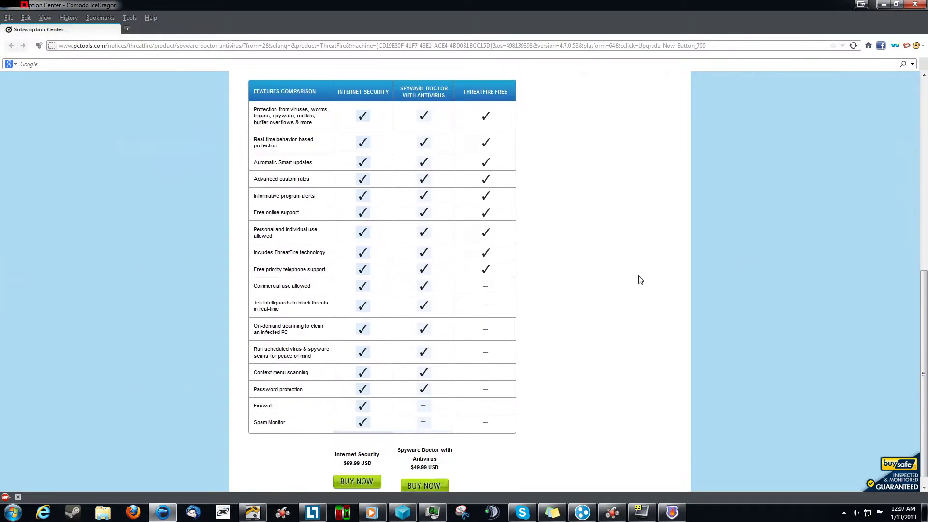
pyautogui.scroll(8, 641, 281)
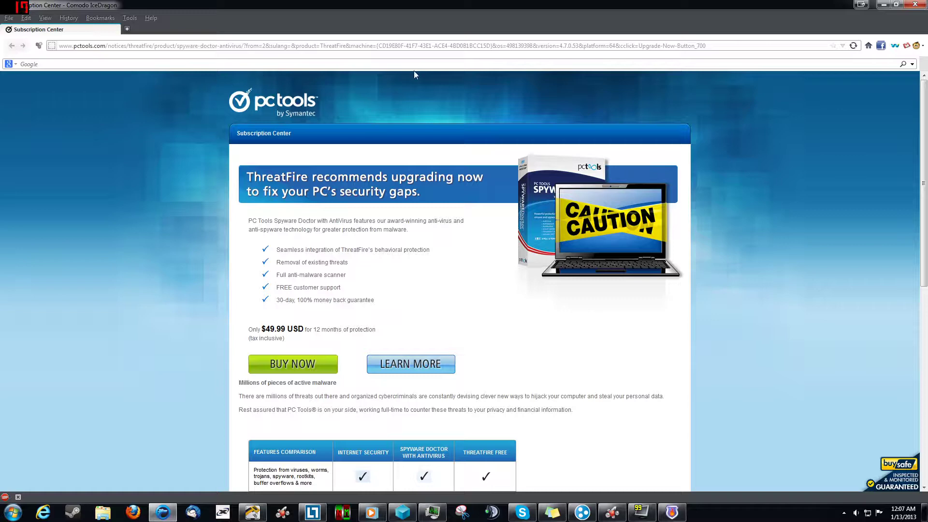
pyautogui.click(911, 4)
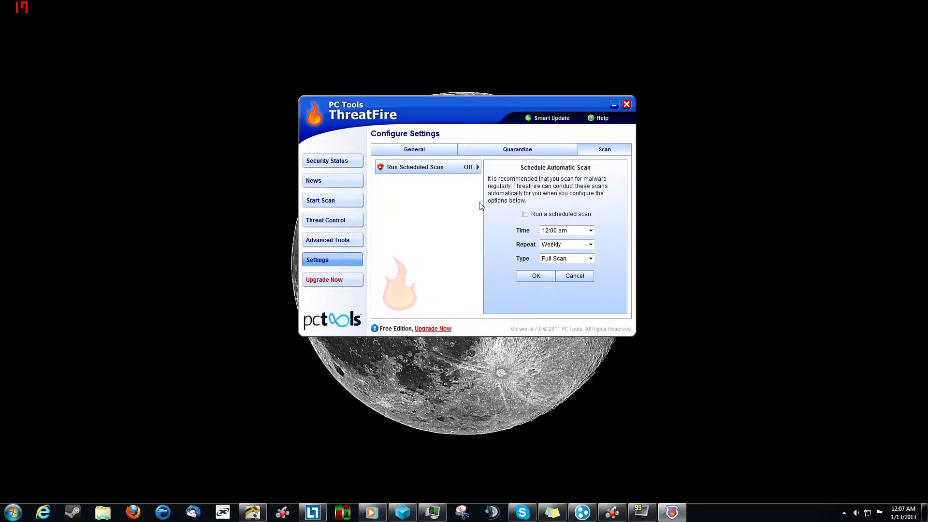
# Run a Smart Update search, get No Update Available, and finish the wizard
pyautogui.click(552, 118)
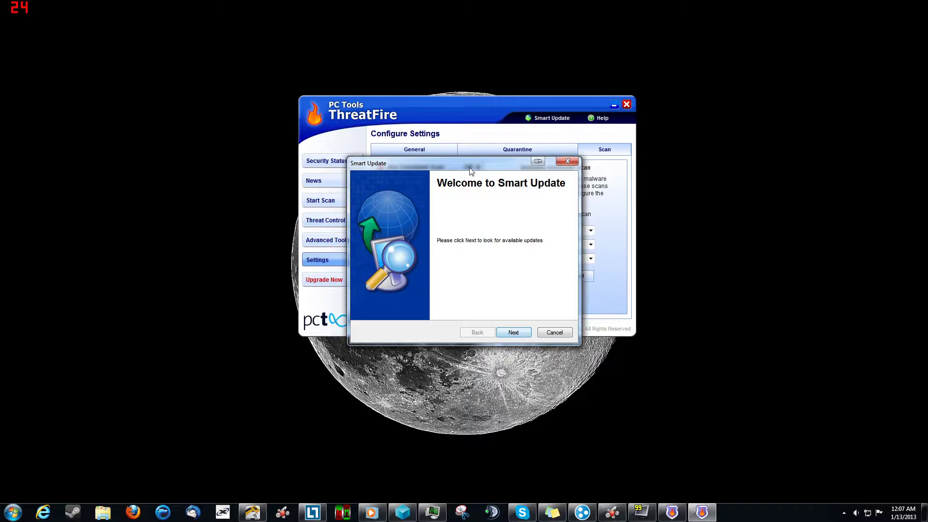
pyautogui.moveTo(469, 166); pyautogui.dragTo(445, 165)
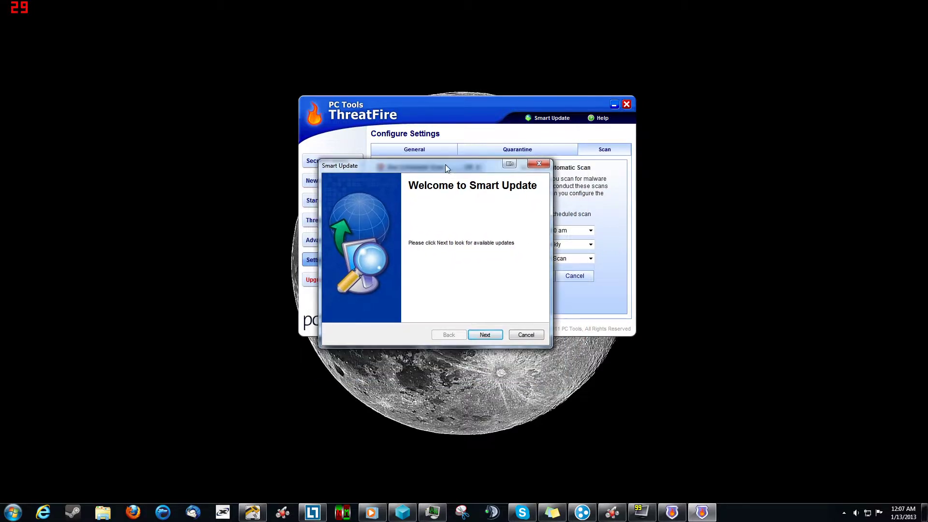
pyautogui.click(491, 336)
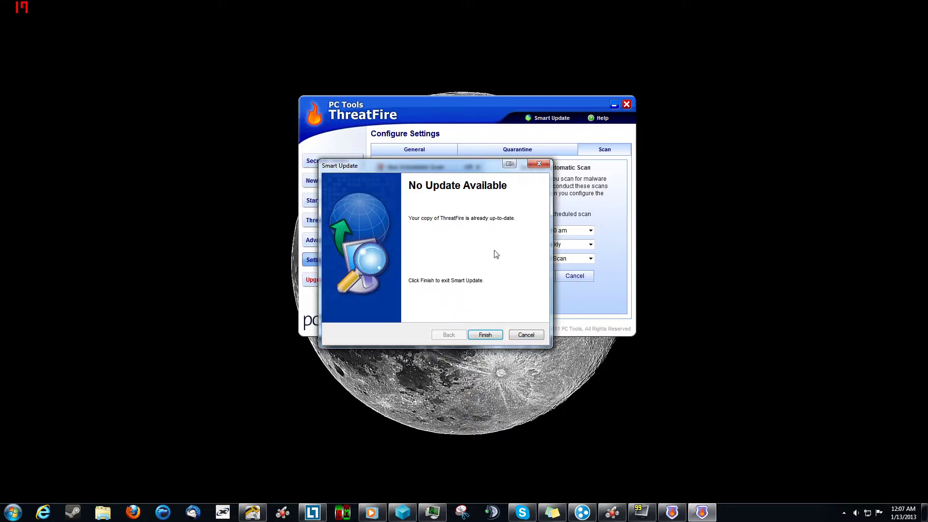
pyautogui.click(484, 335)
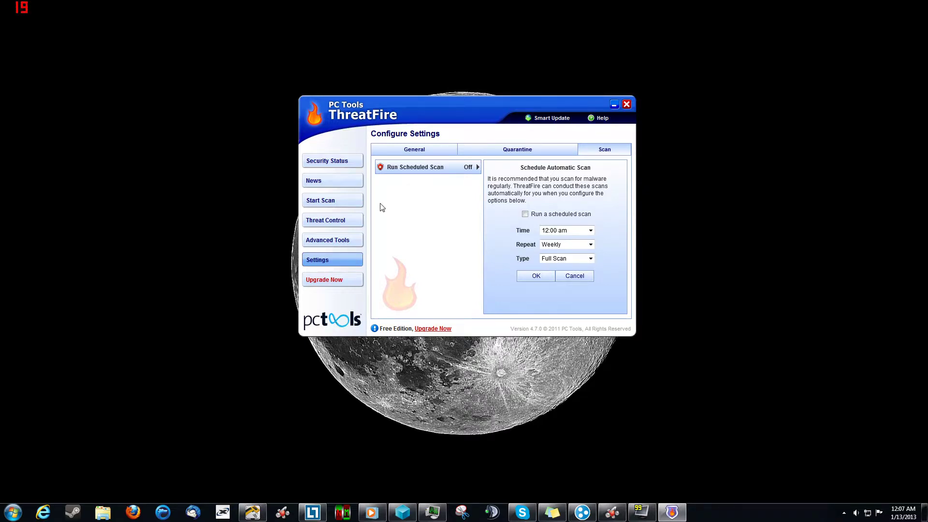
# Show Security Status (protection ON, Attention Required) and reposition the ThreatFire window
pyautogui.click(334, 162)
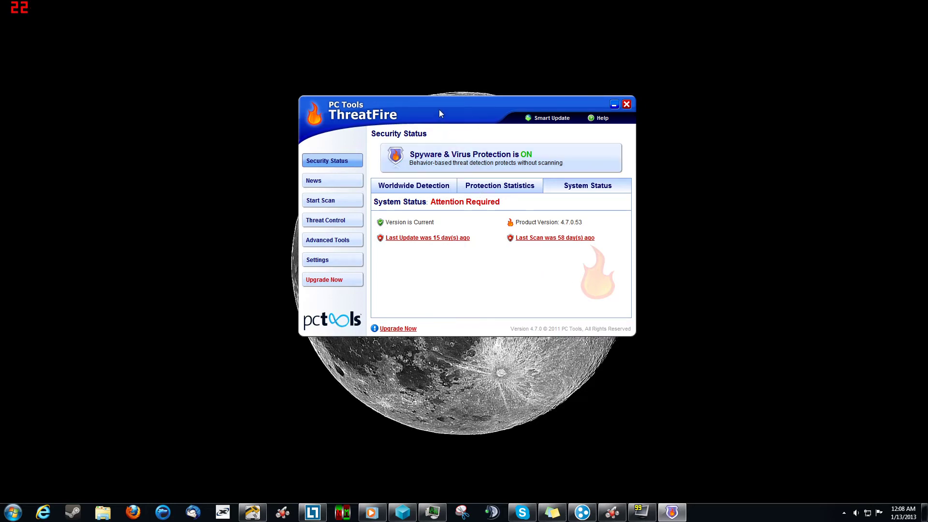
pyautogui.moveTo(439, 109); pyautogui.dragTo(457, 128)
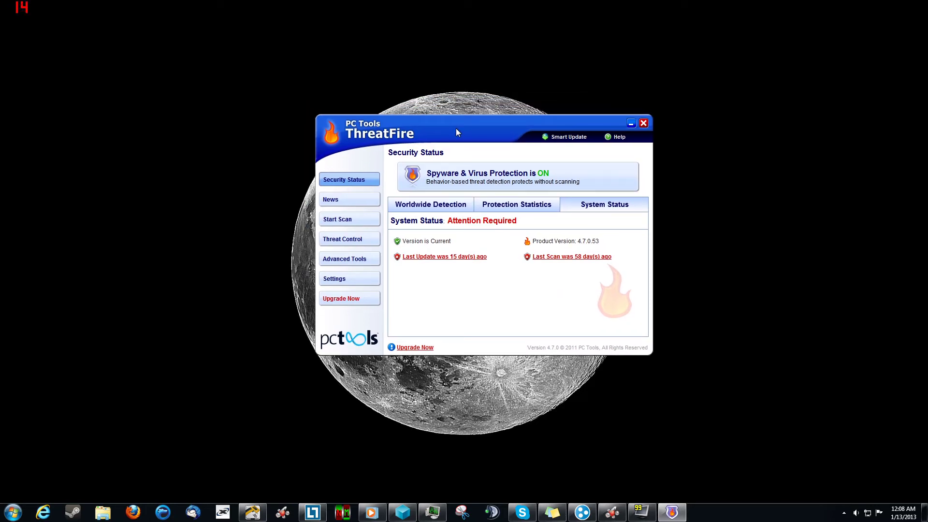